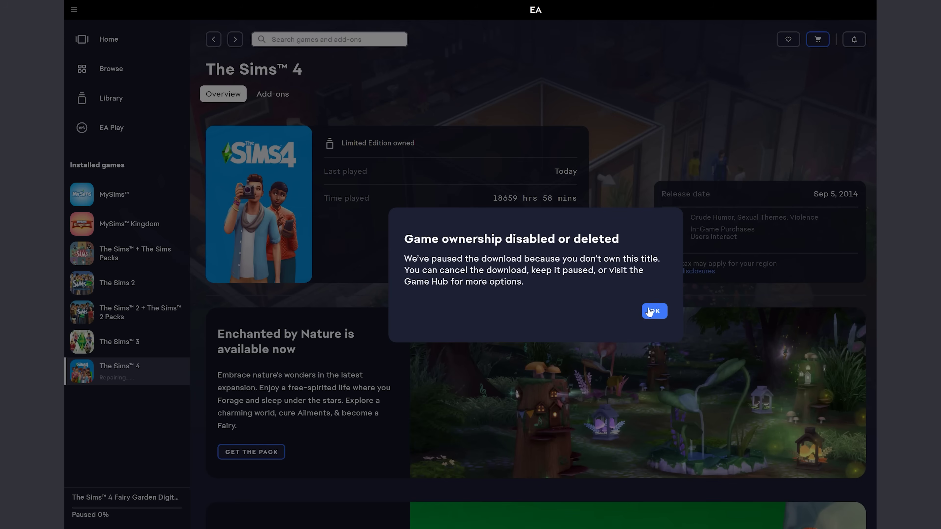
Step: Dismiss the game ownership alert and open the download manager from The Sims 4's ongoing repair
click(654, 315)
click(654, 312)
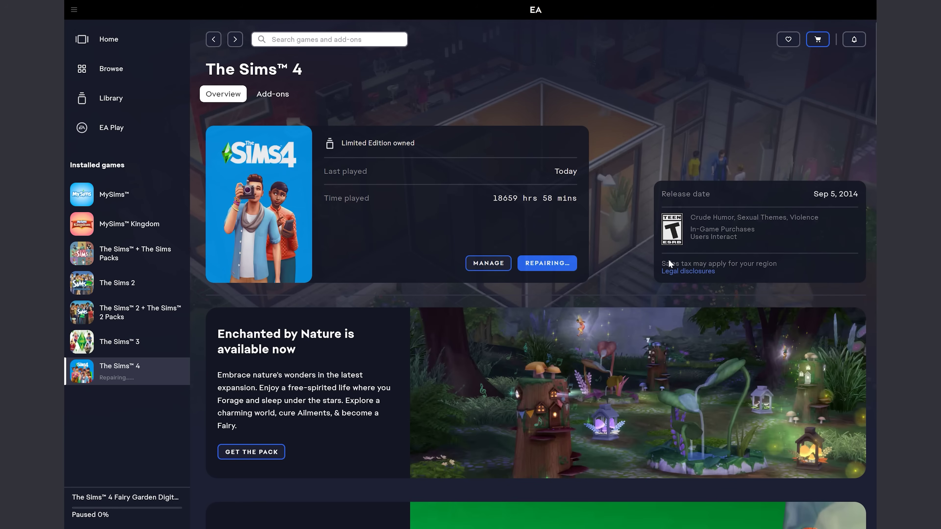
click(557, 265)
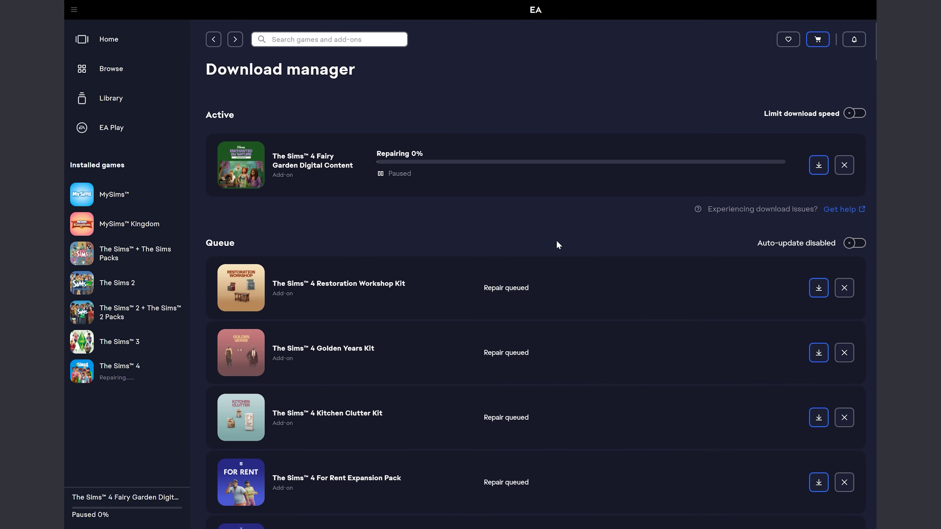
Step: Bring up the App Recovery restart prompt and cancel it without clearing the cache
click(75, 12)
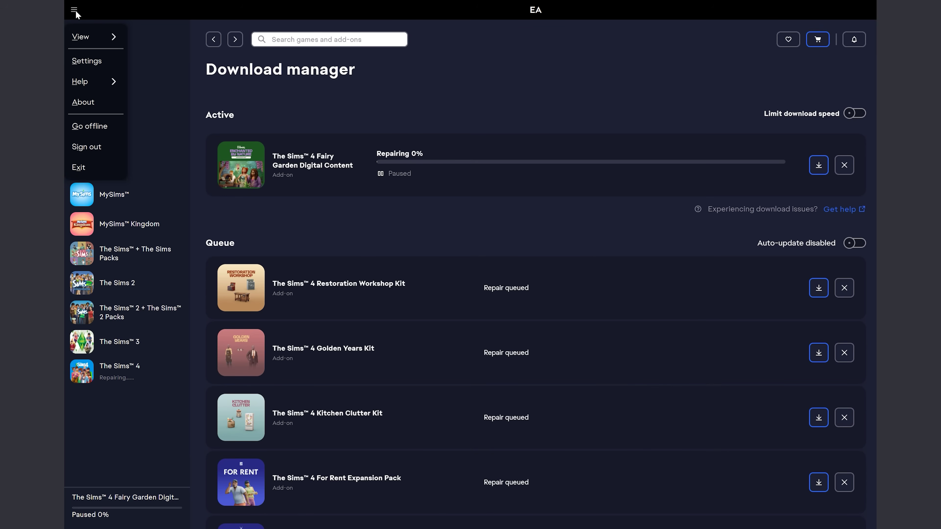
mouse_move(97, 84)
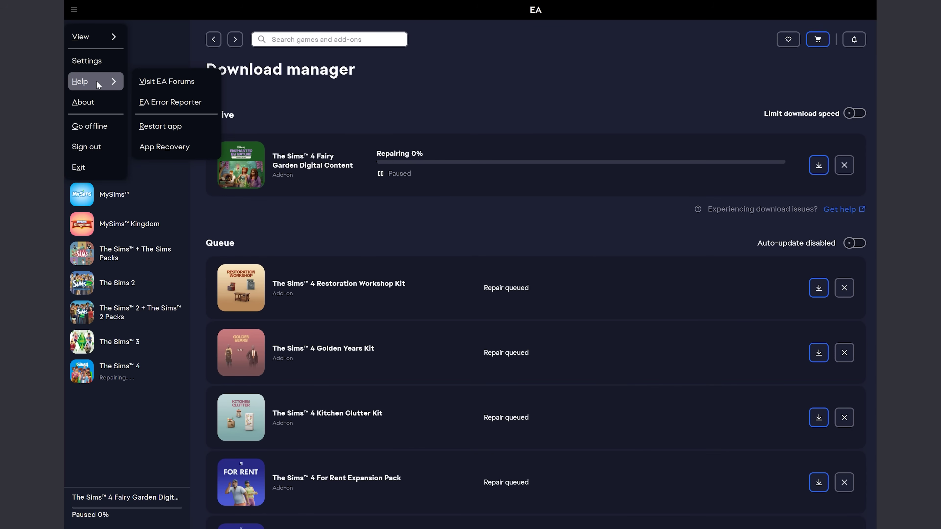
click(185, 149)
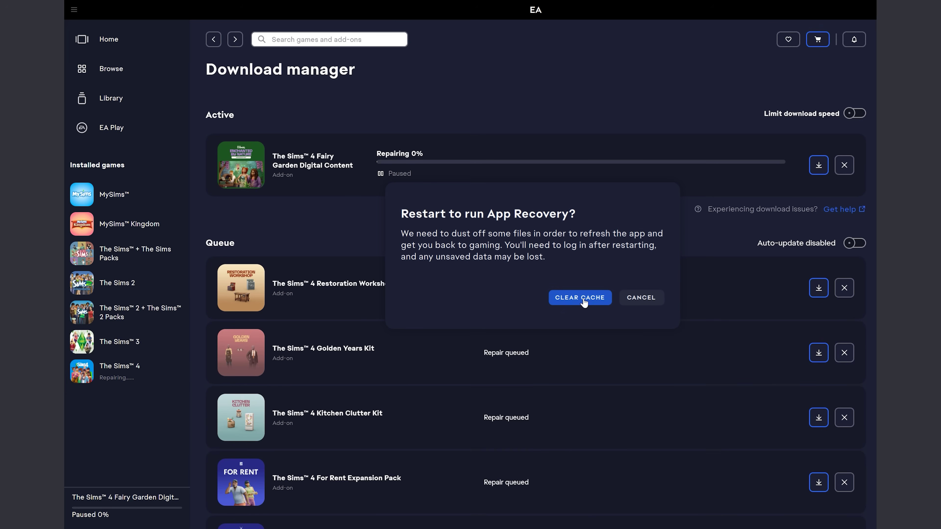
click(644, 300)
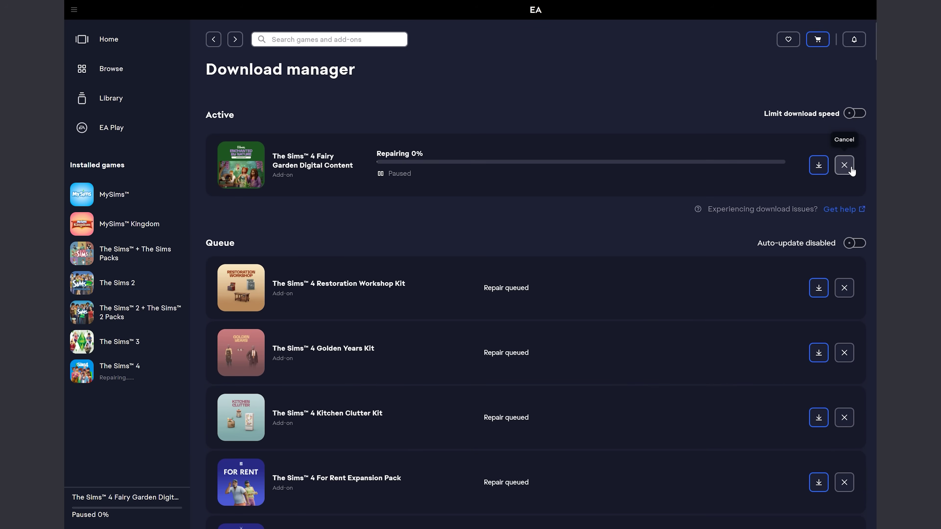
Step: Cancel the paused download of The Sims 4 Fairy Garden Digital Content and confirm the cancellation
click(844, 165)
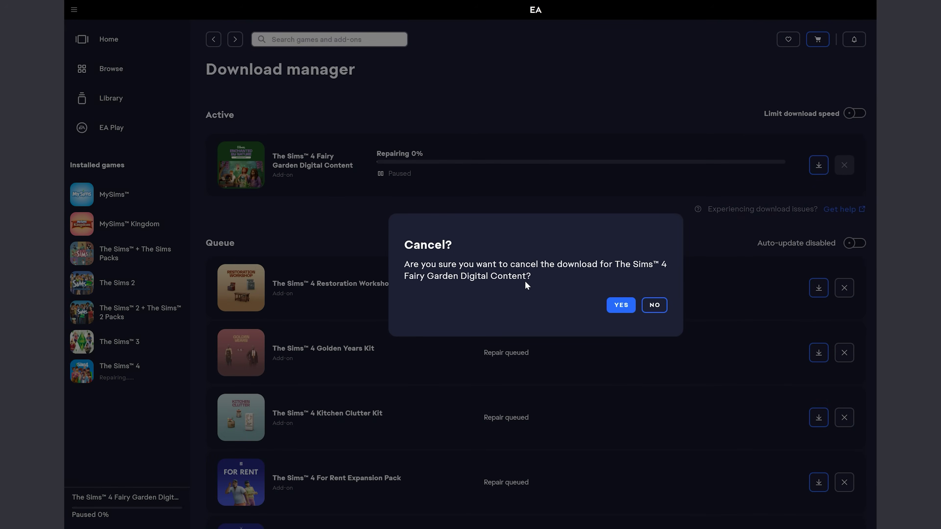
click(617, 306)
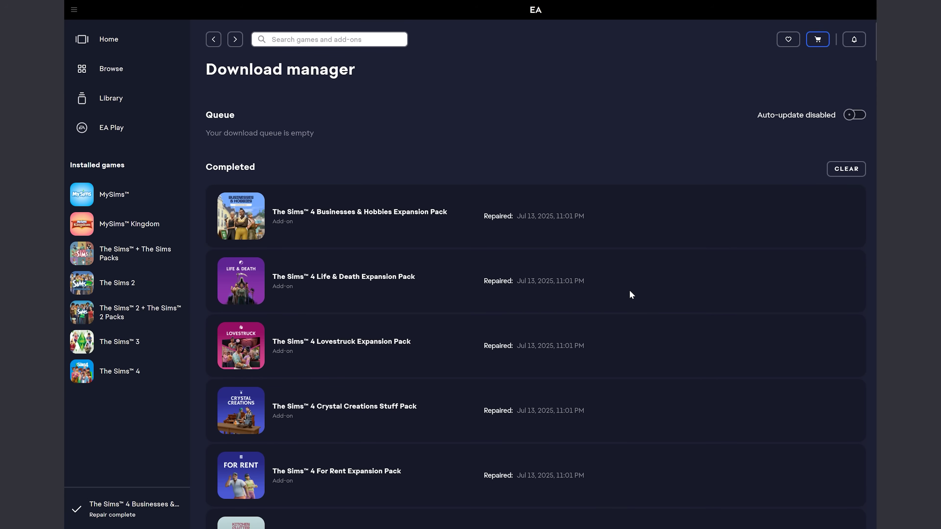
Step: Examine the completed repairs in the download manager, from the newest add-ons through to The Sims 4 base game
scroll(673, 261, down, 9)
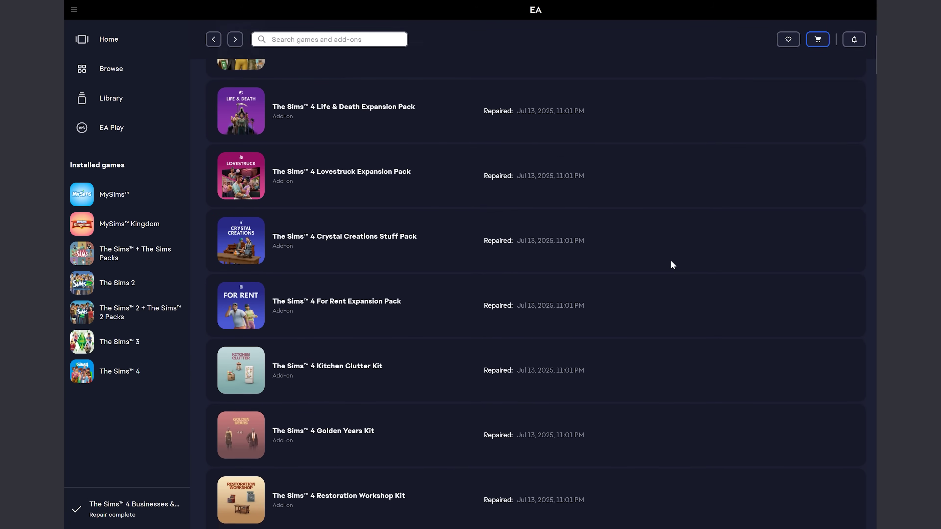
scroll(672, 261, down, 19)
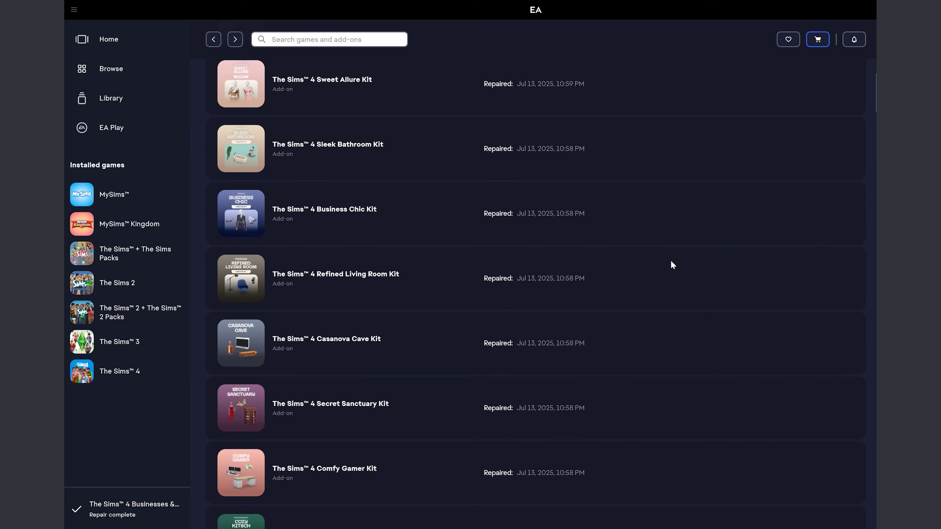
scroll(671, 263, down, 20)
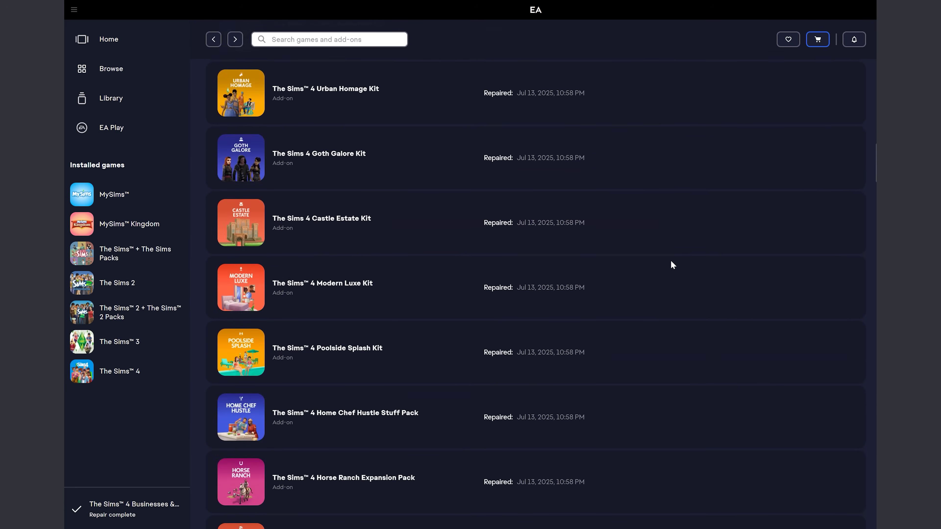
scroll(672, 265, down, 20)
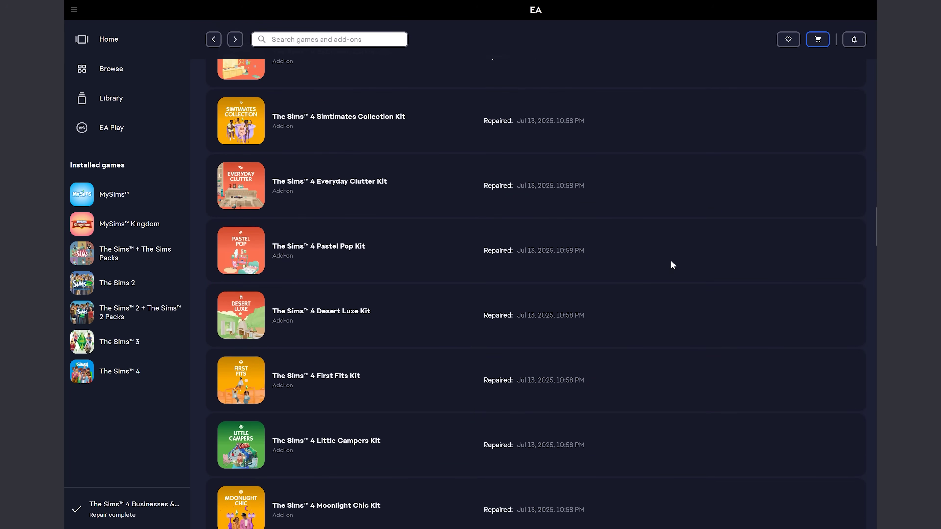
scroll(673, 265, down, 20)
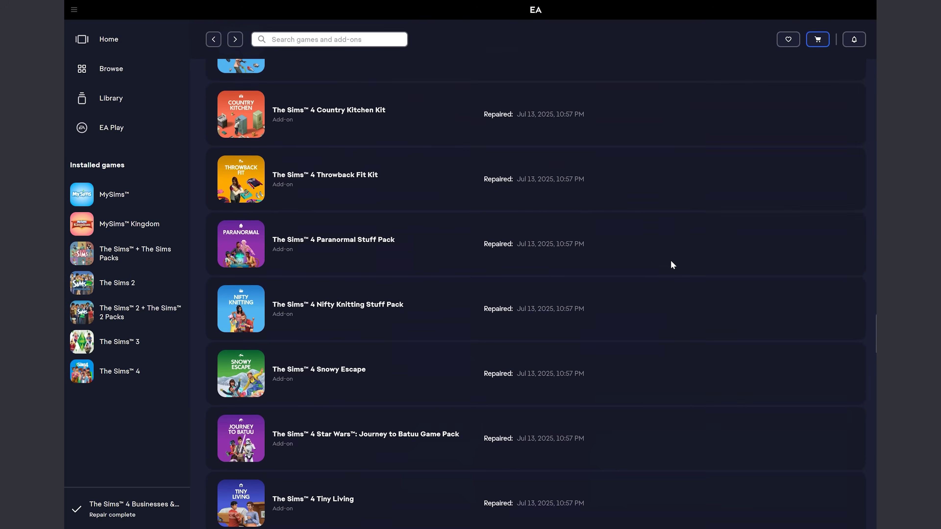
scroll(673, 264, down, 20)
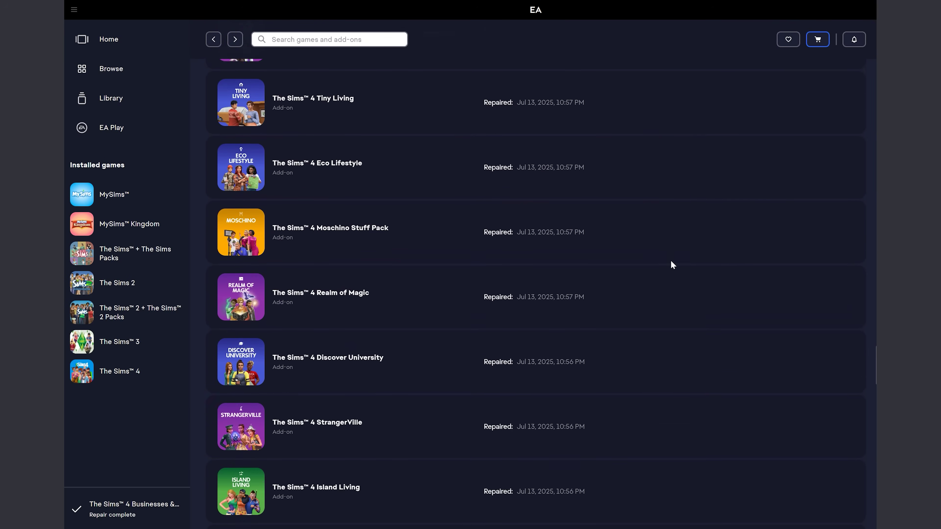
scroll(669, 265, down, 20)
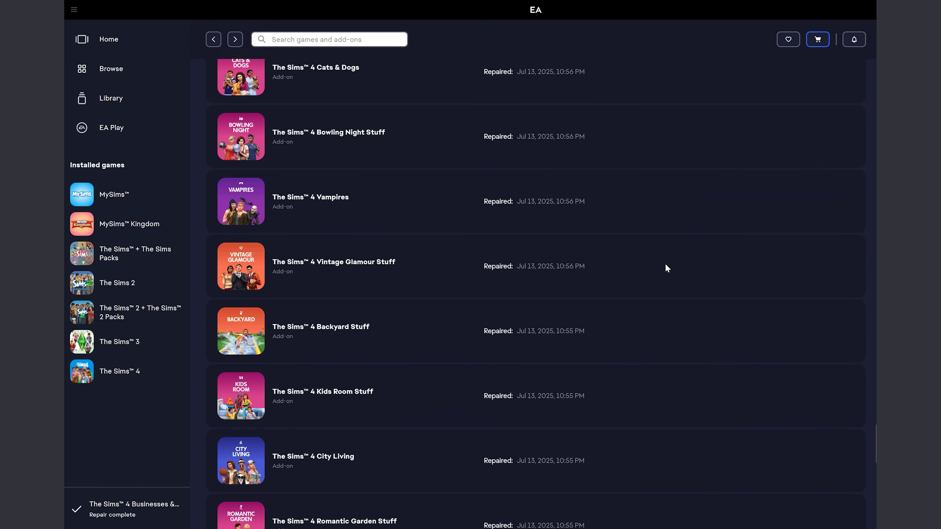
scroll(664, 266, down, 1)
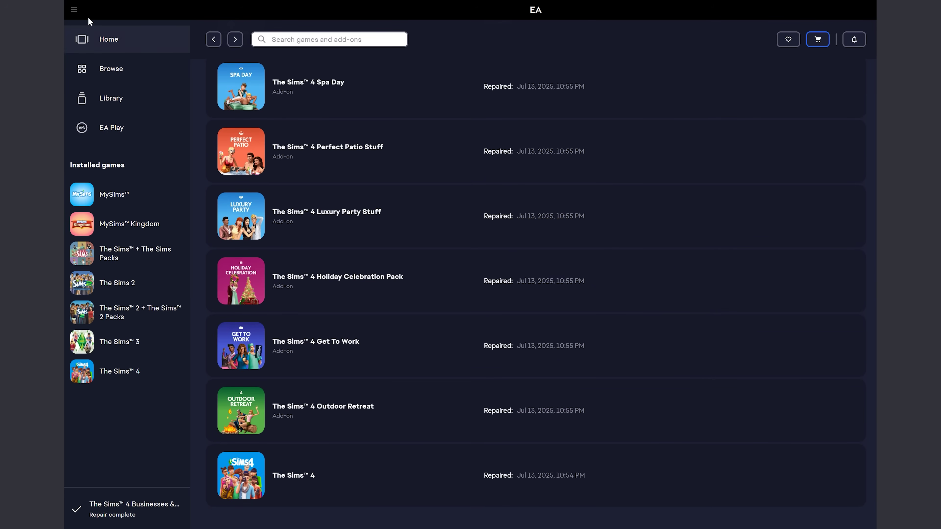
Step: Open the EA Error Reporter form and review the available types of problem
click(74, 9)
mouse_move(77, 44)
mouse_move(89, 76)
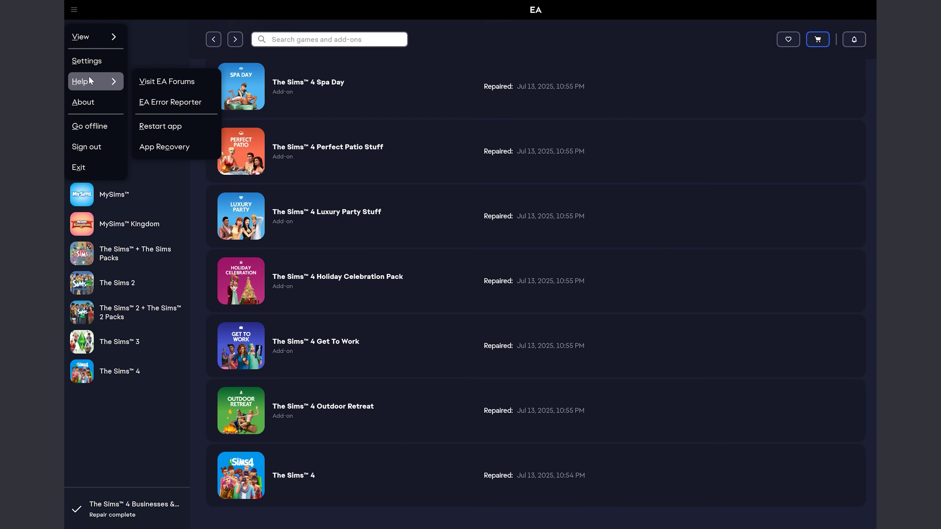
click(160, 104)
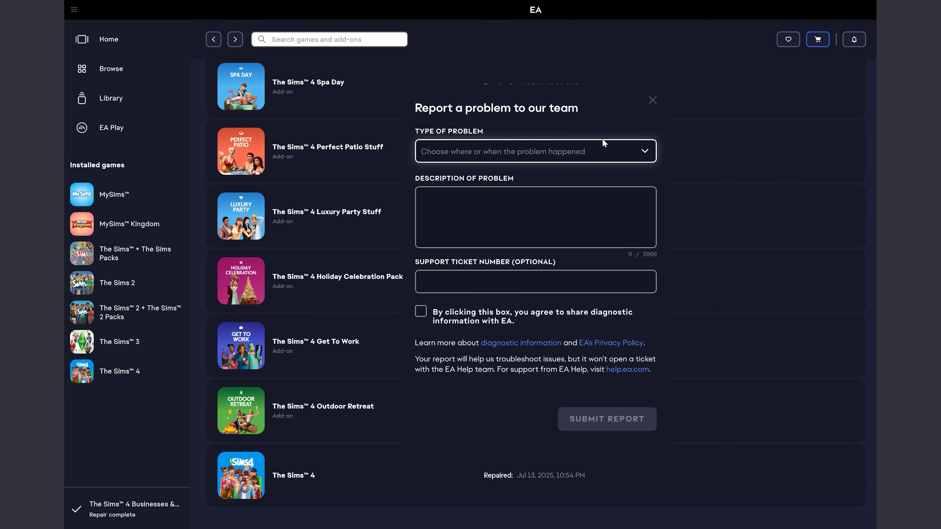
click(647, 153)
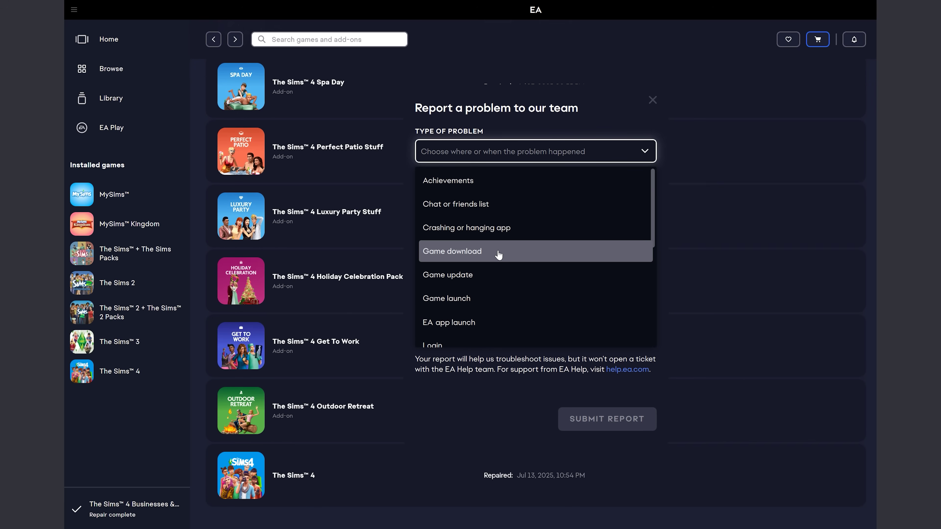
scroll(530, 270, down, 5)
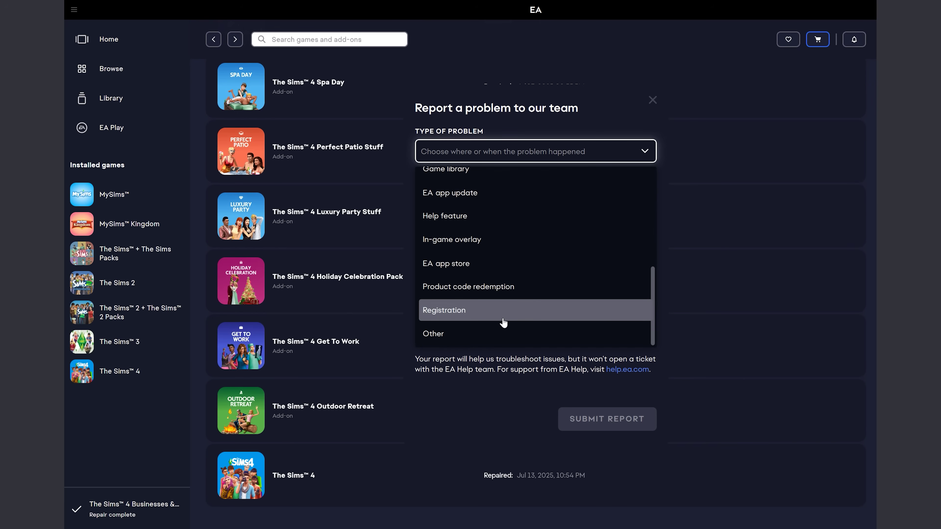
click(527, 127)
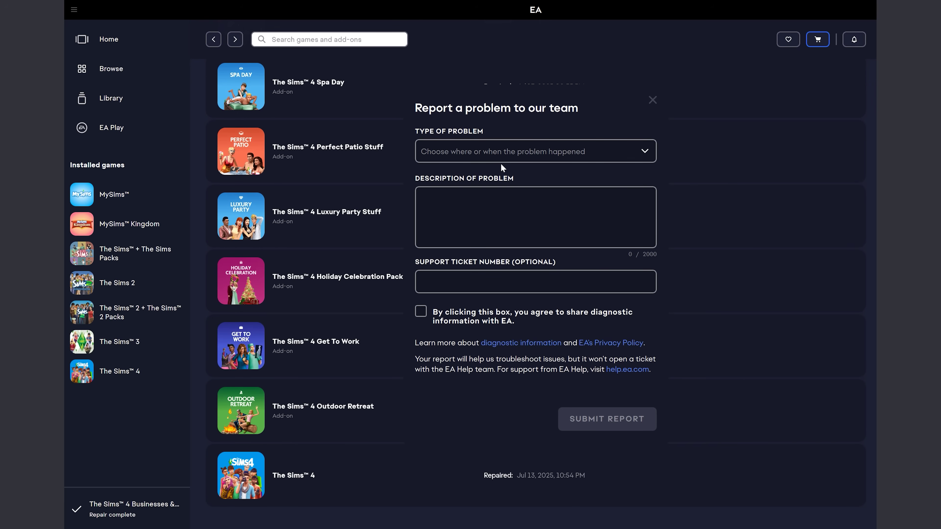
Step: Fill in the problem report with type Other and consent to share diagnostic information, and close the form without submitting it
click(465, 205)
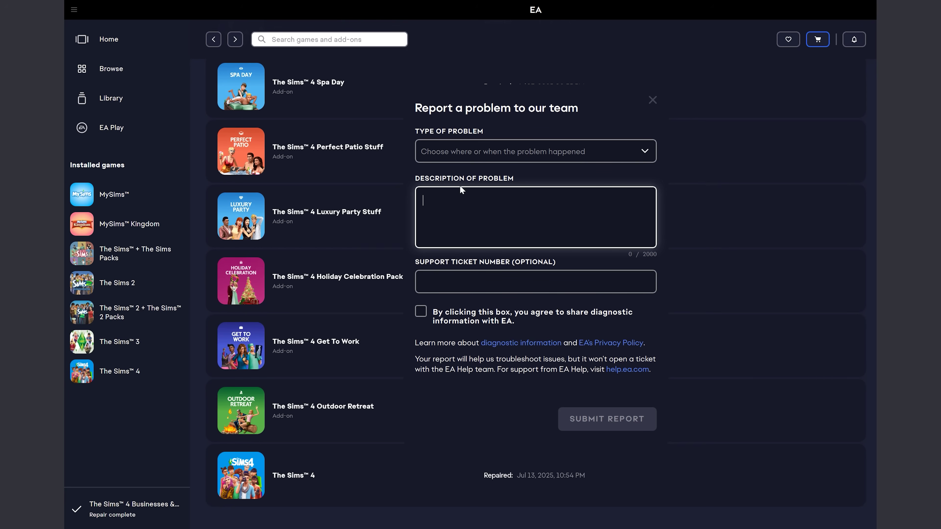
click(421, 313)
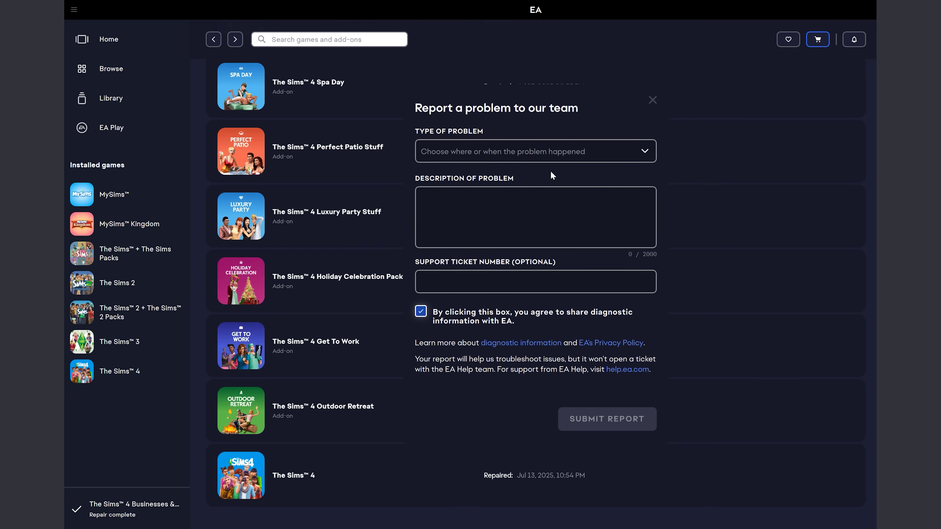
click(549, 158)
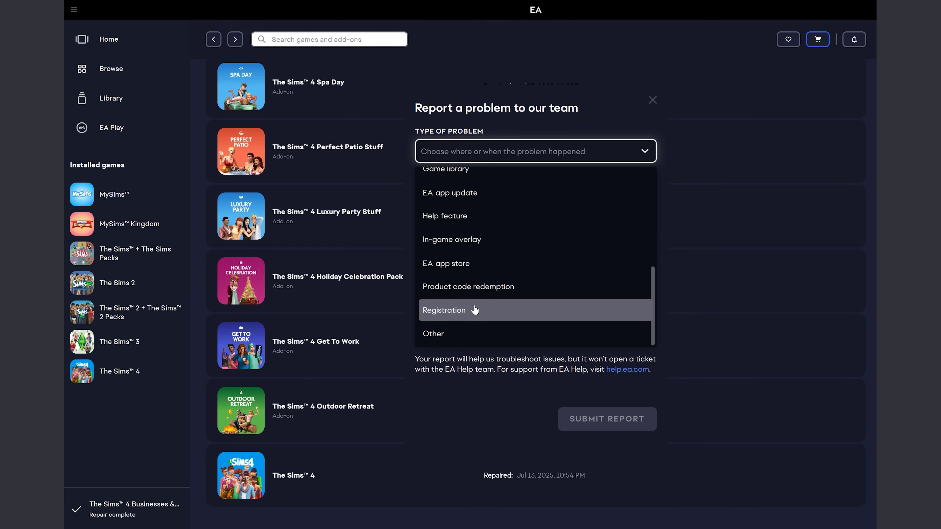
click(455, 331)
click(492, 211)
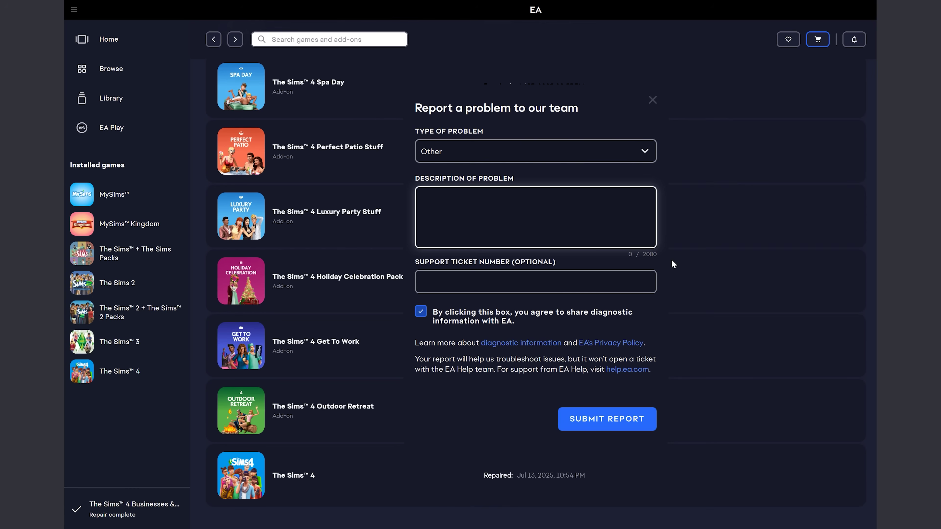
click(616, 432)
click(421, 316)
click(421, 313)
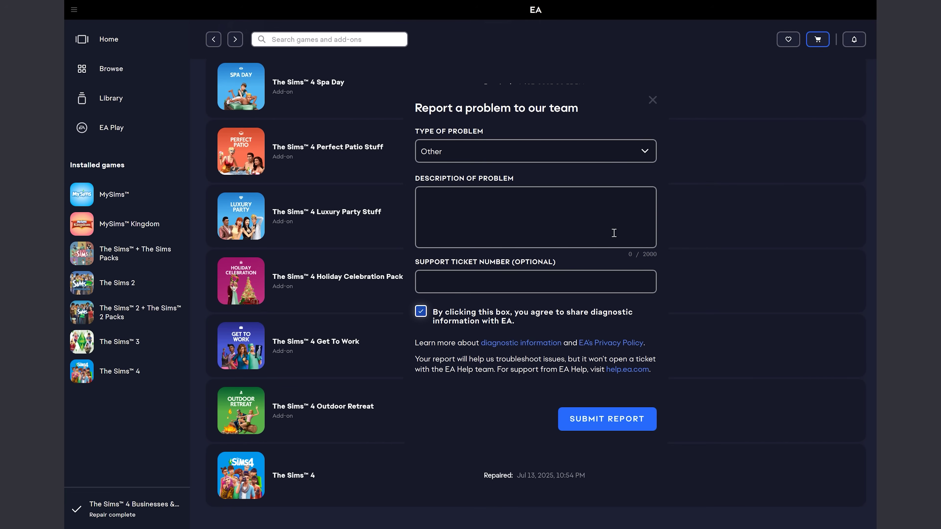
click(653, 100)
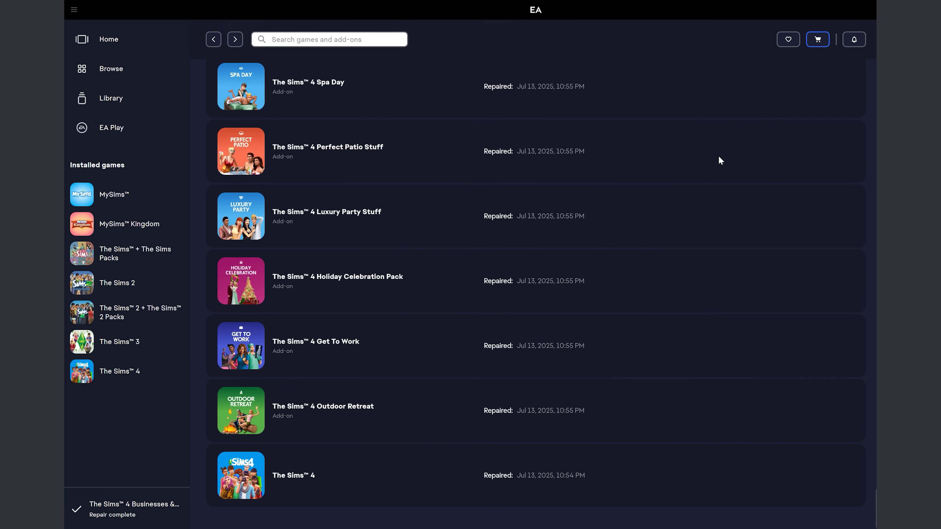